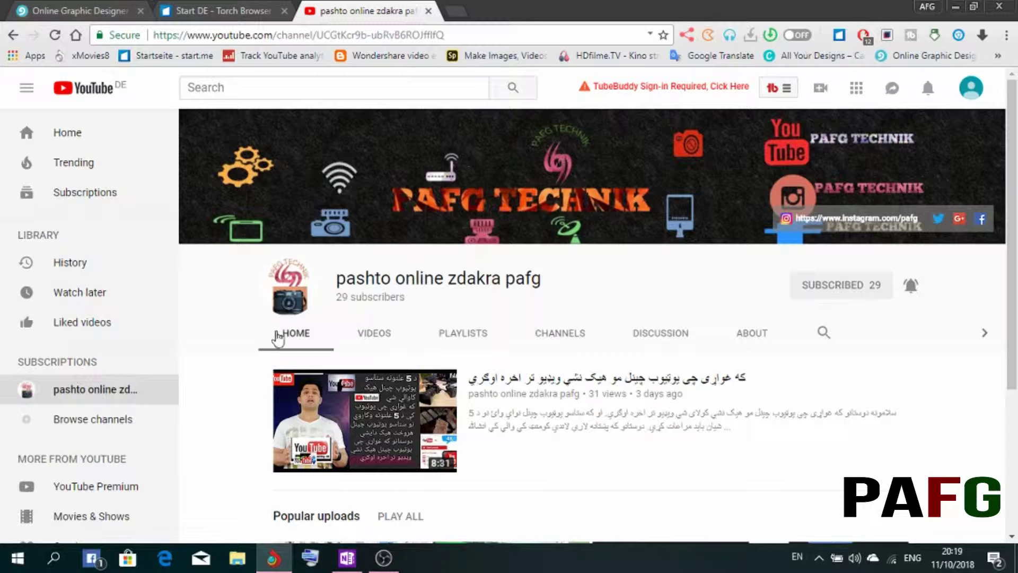
Look through the home and uploaded-videos pages of the subscribed channel "pashto online zdakra pafg" and the YouTube home page
{"action": "left_click", "coordinate": [385, 335]}
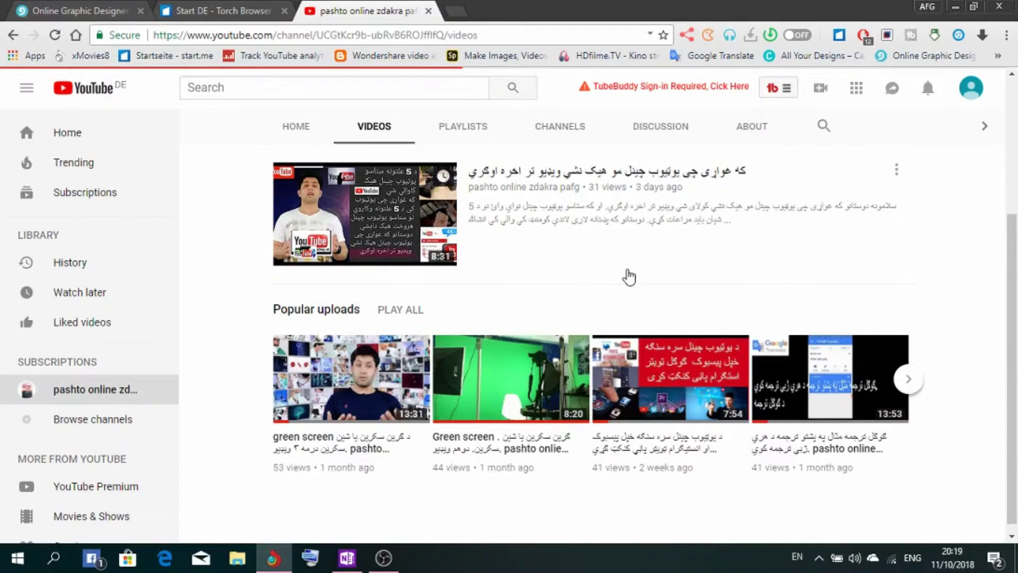
{"action": "scroll", "coordinate": [281, 266], "scroll_direction": "up", "scroll_amount": 2}
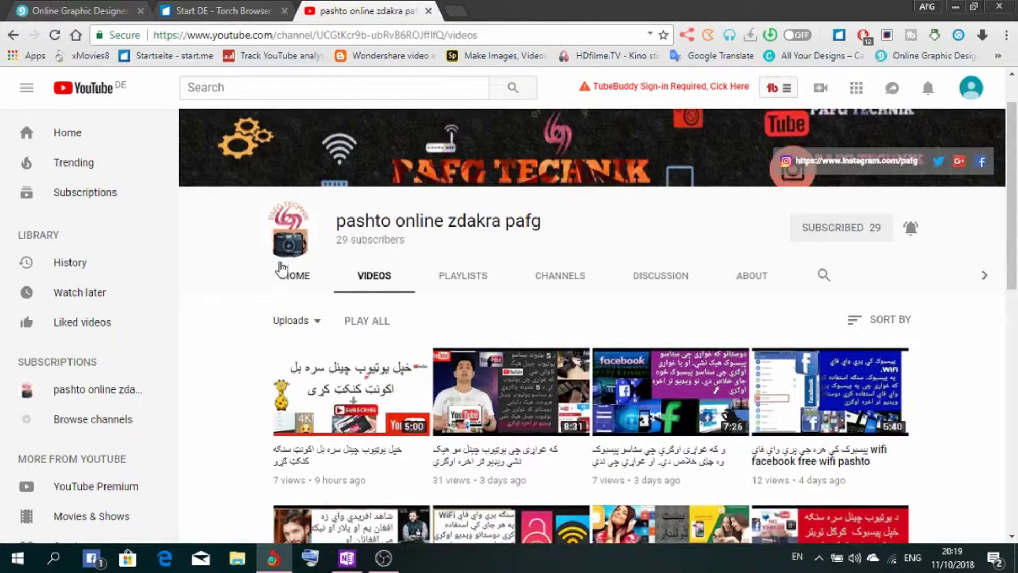
{"action": "left_click", "coordinate": [300, 277]}
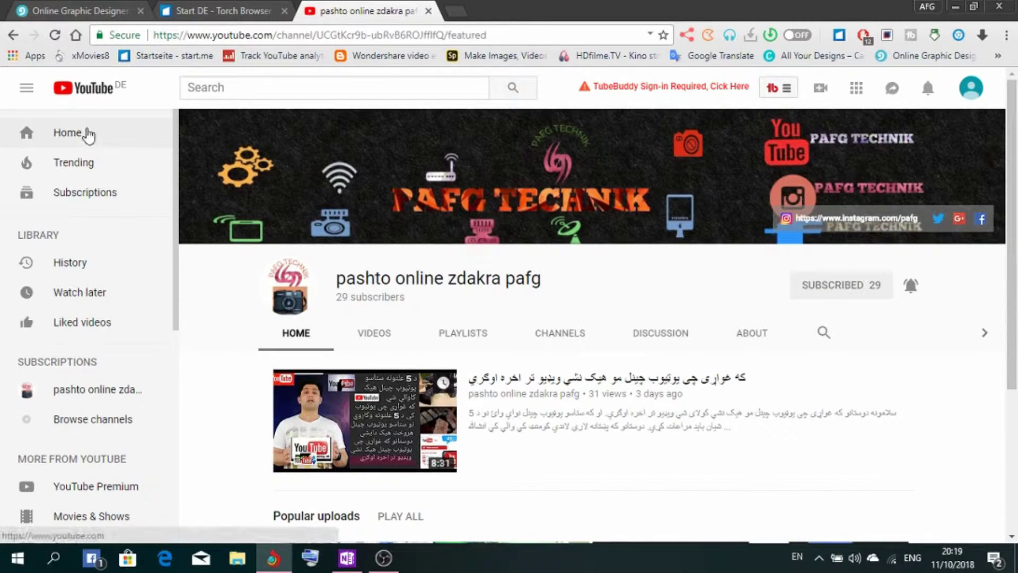
{"action": "left_click_drag", "start_coordinate": [567, 286], "coordinate": [338, 273]}
{"action": "left_click", "coordinate": [604, 285]}
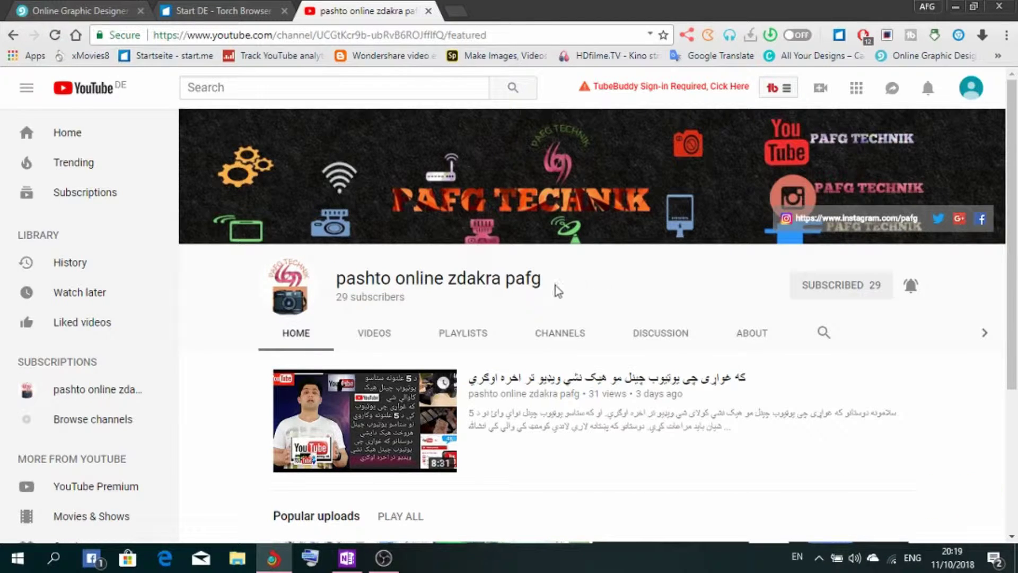
{"action": "left_click", "coordinate": [120, 131]}
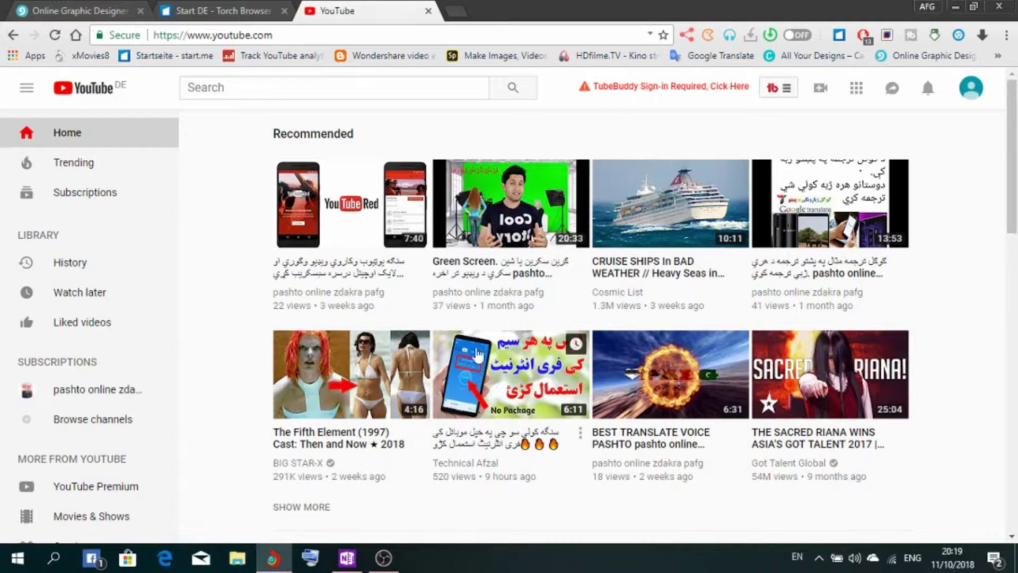
{"action": "left_click", "coordinate": [69, 394]}
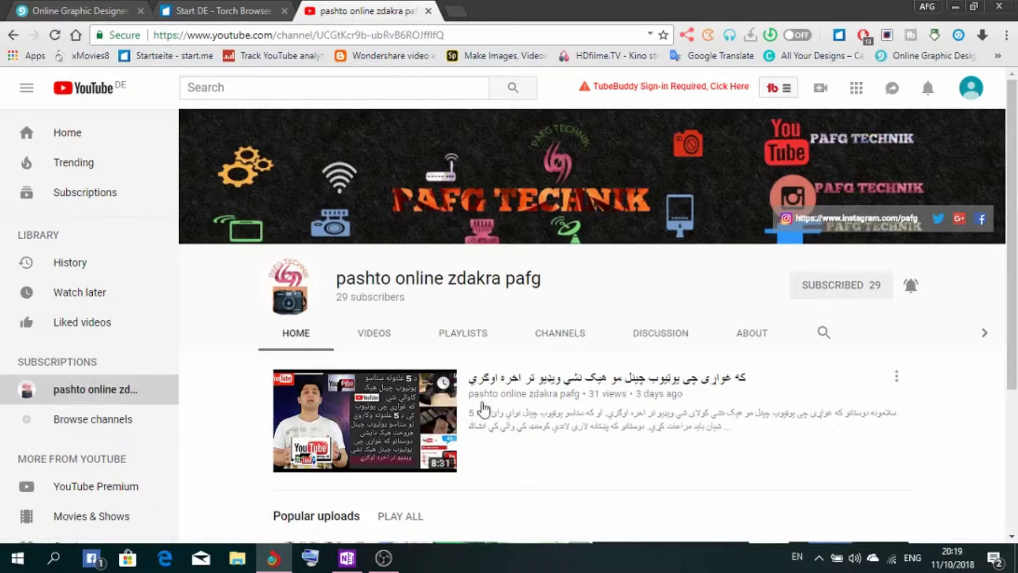
{"action": "left_click", "coordinate": [382, 342]}
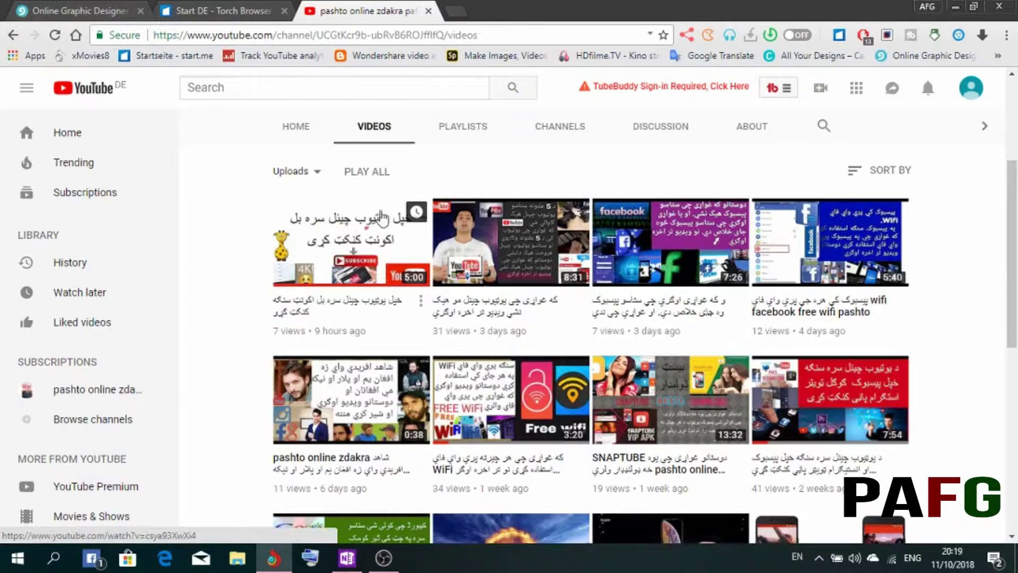
{"action": "left_click", "coordinate": [84, 399]}
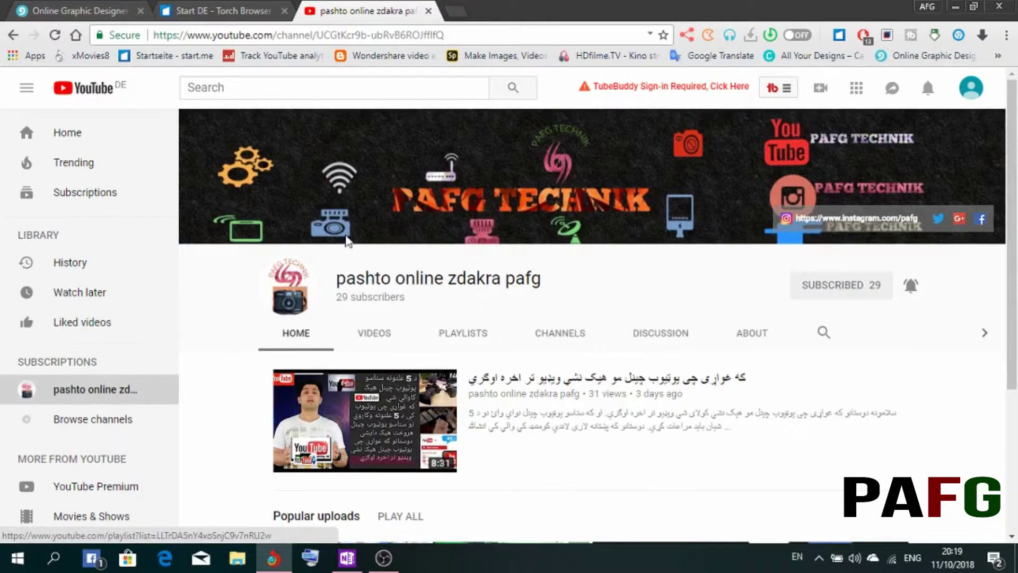
Go to your own channel, PASHTO TV, and open its customization view
{"action": "left_click", "coordinate": [970, 89]}
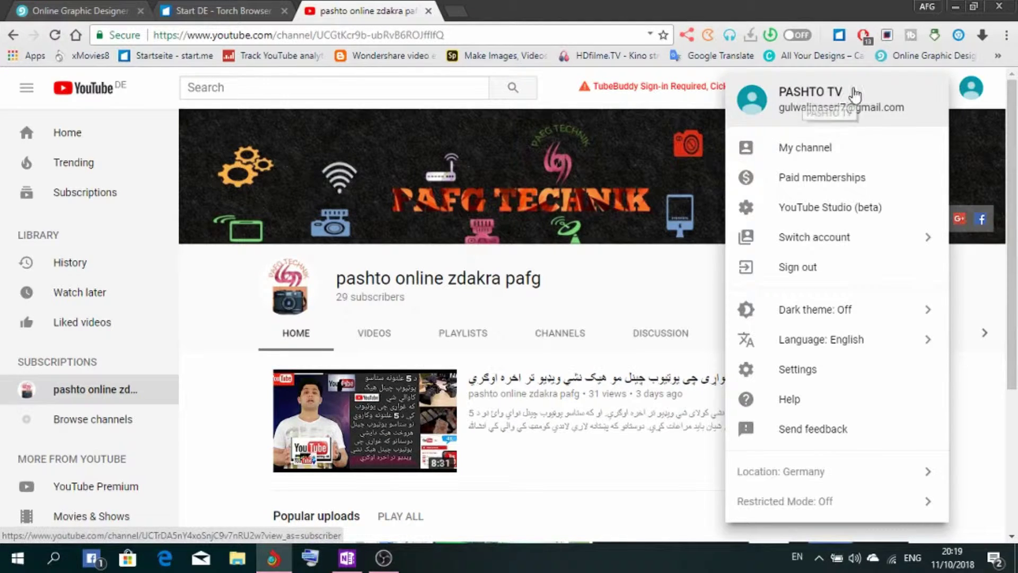
{"action": "left_click", "coordinate": [772, 154]}
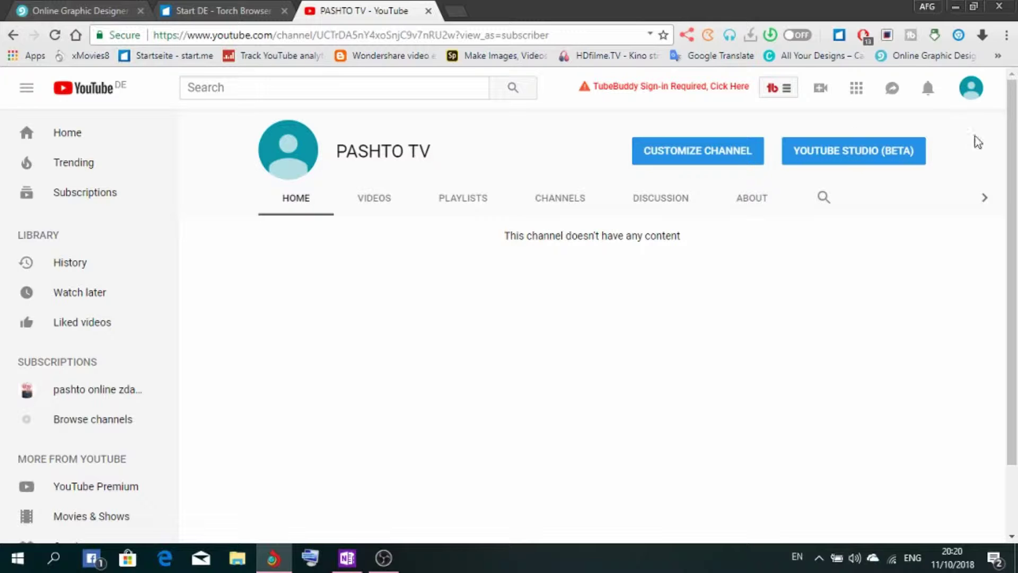
{"action": "left_click", "coordinate": [971, 88]}
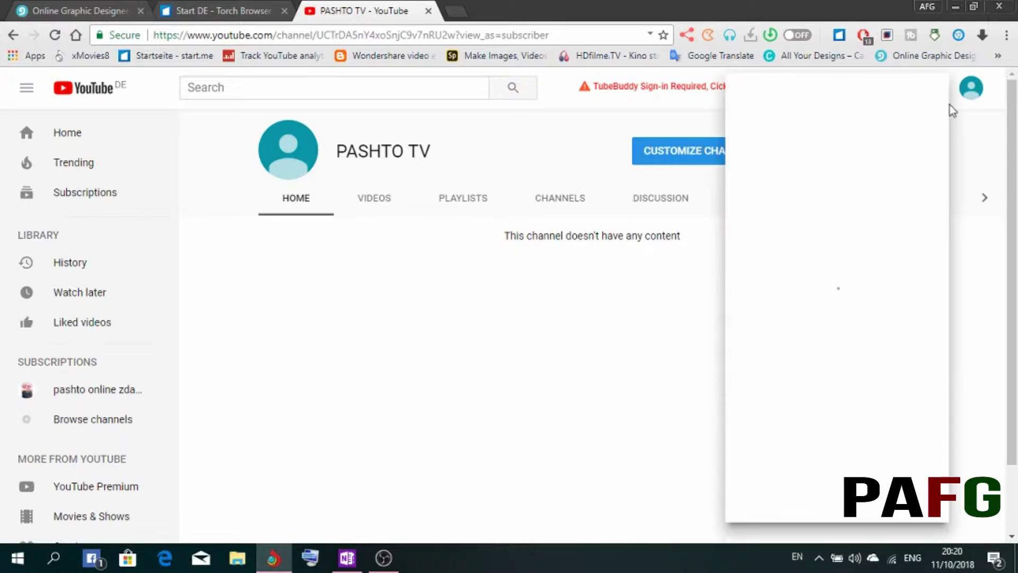
{"action": "left_click", "coordinate": [807, 155]}
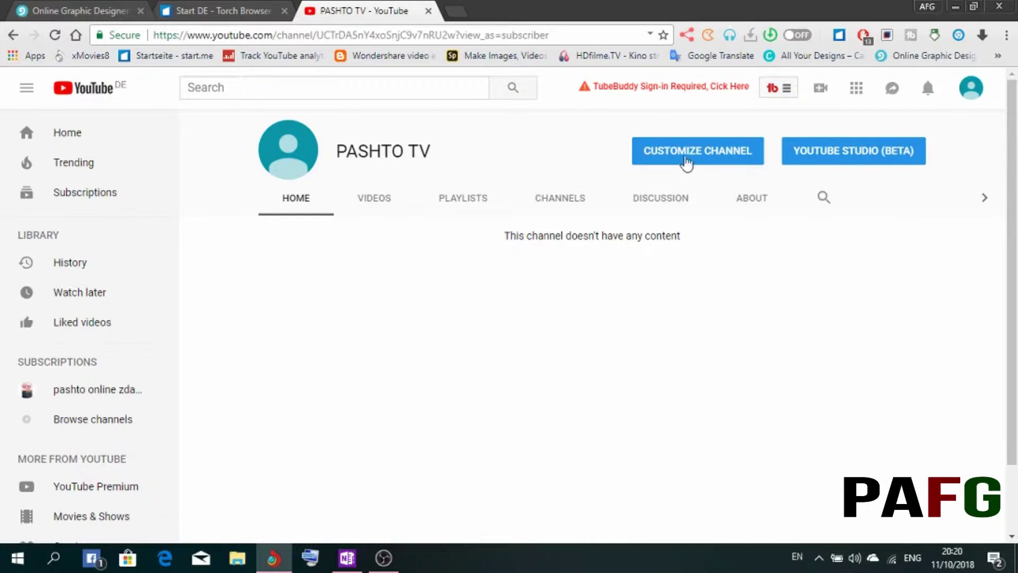
{"action": "left_click", "coordinate": [792, 151]}
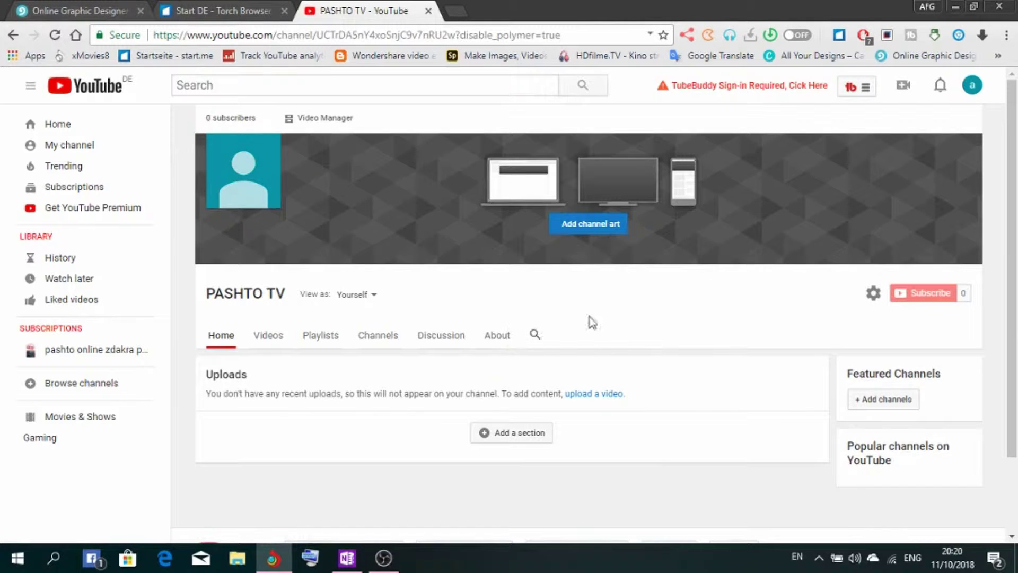
Open the account settings of the PASHTO TV channel and go to editing its name on Google
{"action": "left_click", "coordinate": [973, 88]}
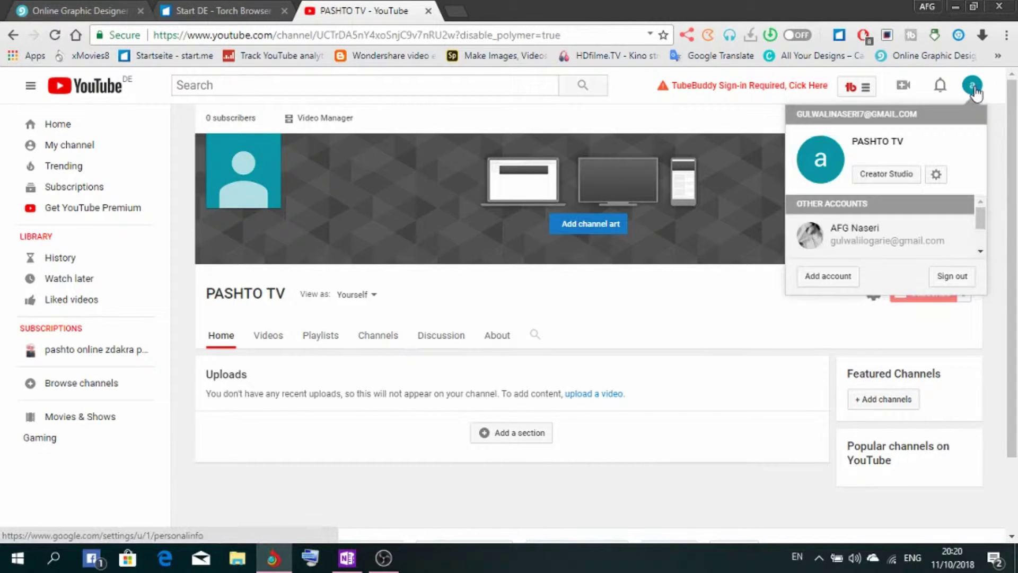
{"action": "left_click", "coordinate": [936, 176]}
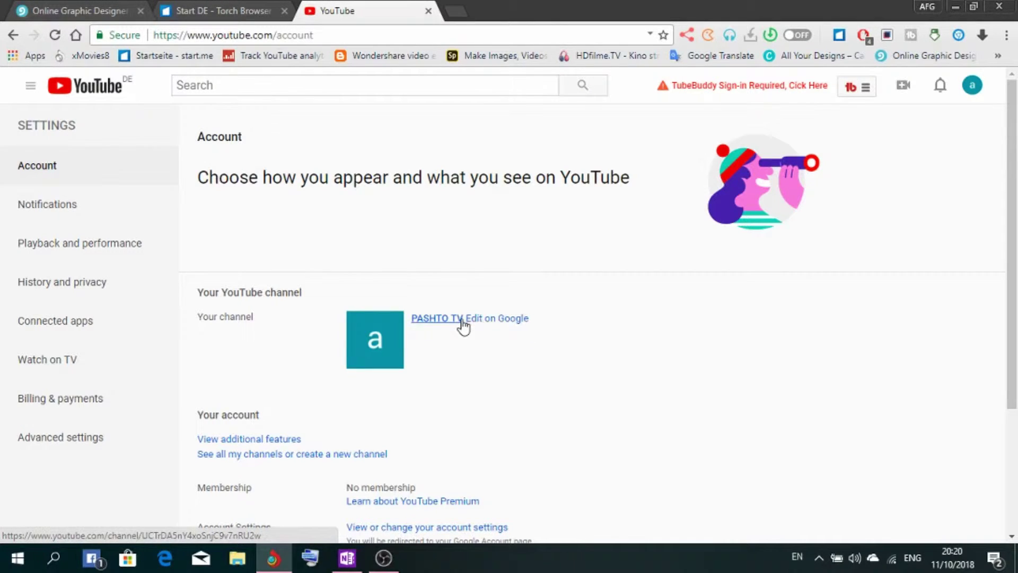
{"action": "left_click", "coordinate": [478, 323]}
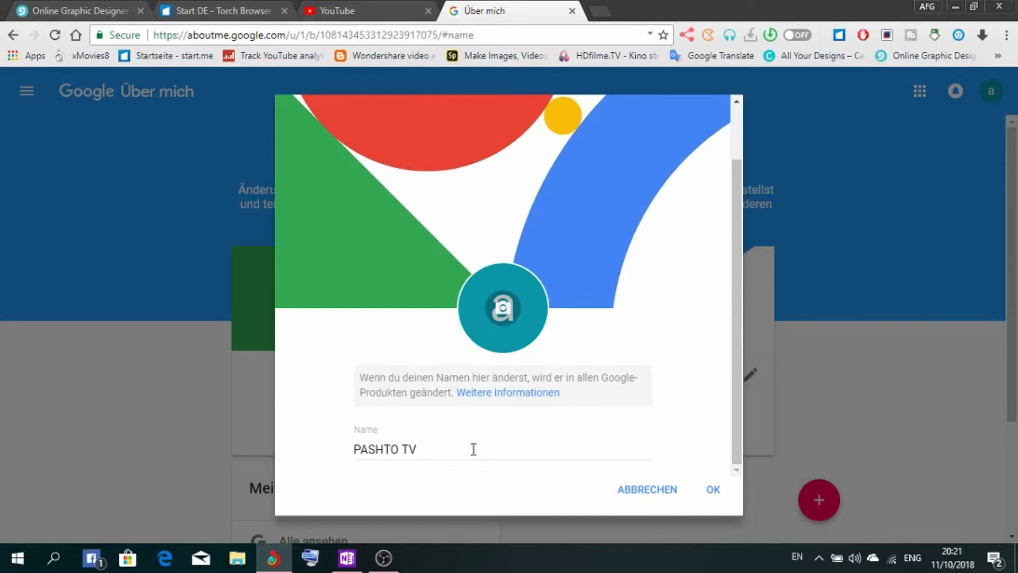
Rename the channel to AFGHAN PASHTO TV and save the new name
{"action": "left_click_drag", "start_coordinate": [473, 449], "coordinate": [189, 447]}
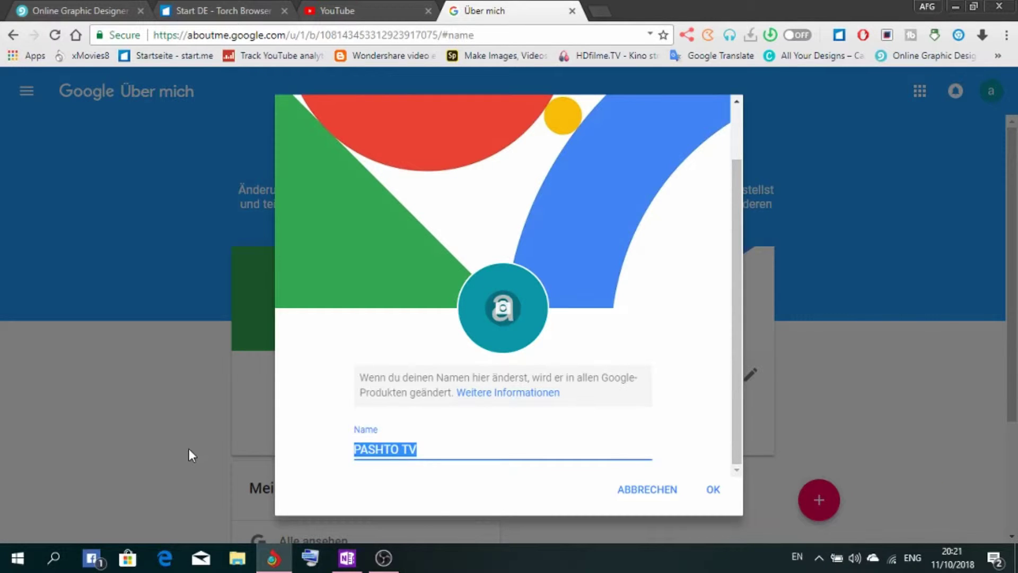
{"action": "type", "text": "AFGHAN"}
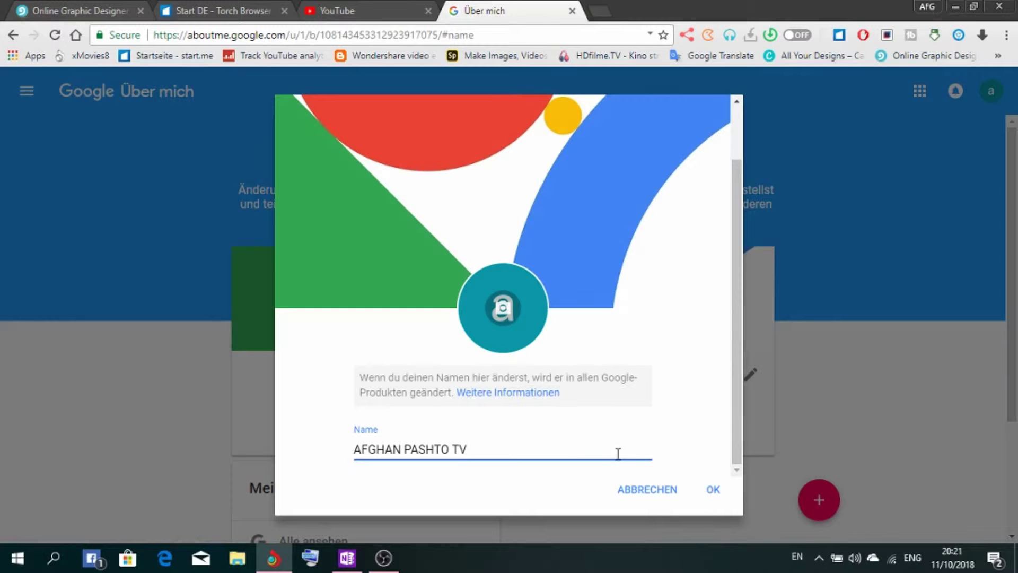
{"action": "left_click", "coordinate": [714, 490]}
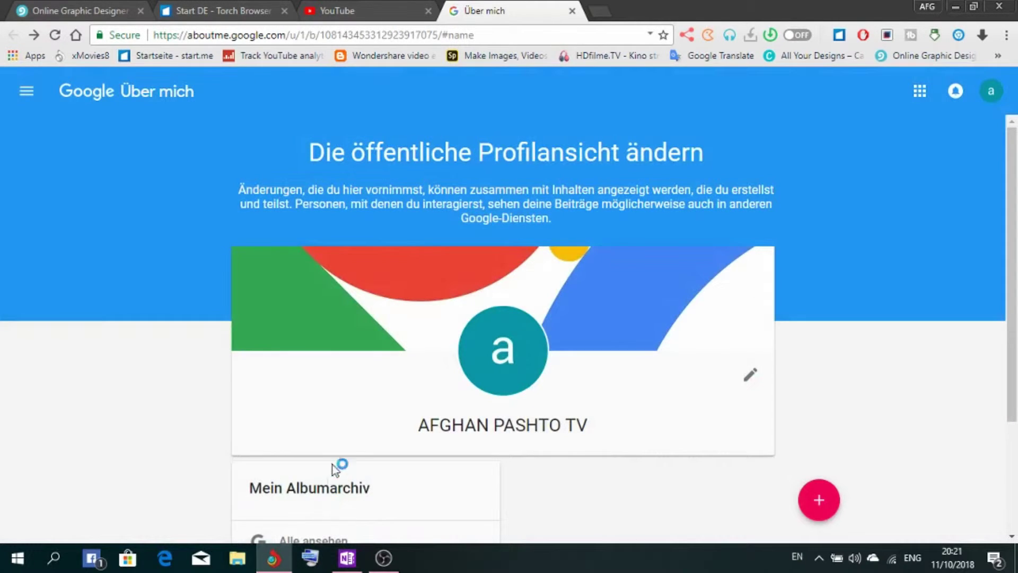
Check the channel name on the Google profile page and reopen the profile through the account options
{"action": "left_click_drag", "start_coordinate": [585, 424], "coordinate": [411, 430]}
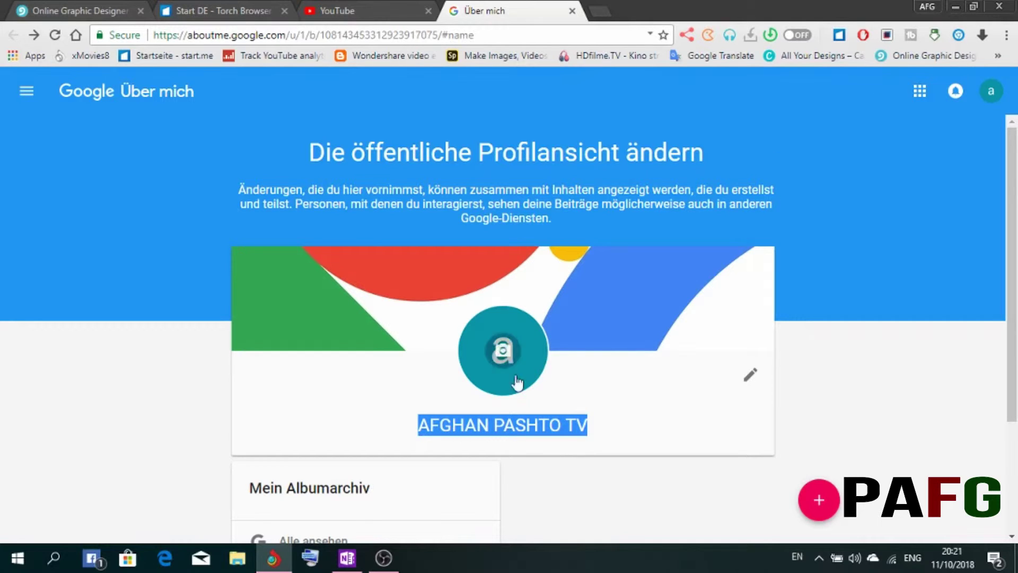
{"action": "scroll", "coordinate": [816, 279], "scroll_direction": "down", "scroll_amount": 3}
{"action": "scroll", "coordinate": [669, 334], "scroll_direction": "up", "scroll_amount": 3}
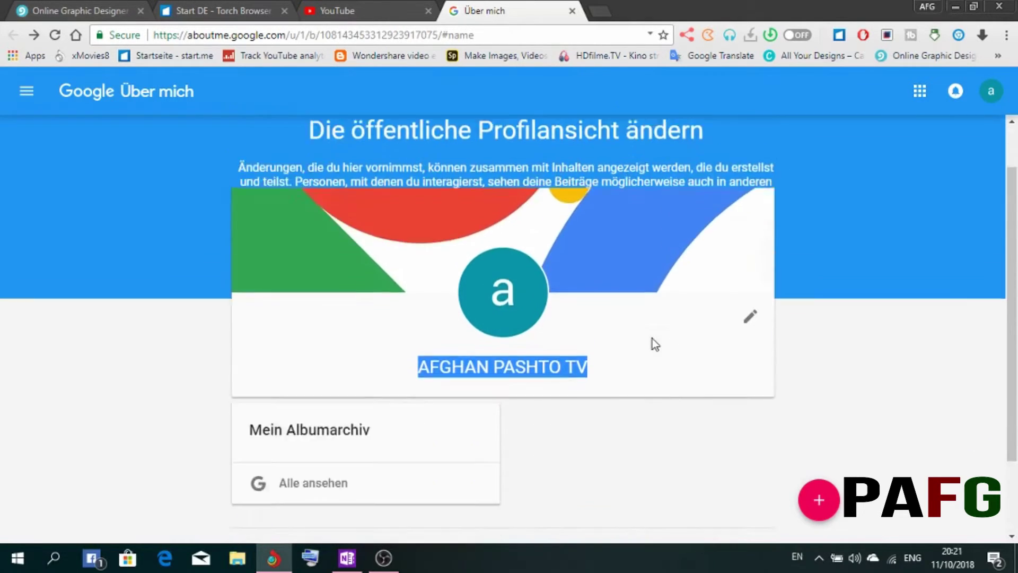
{"action": "left_click", "coordinate": [990, 83]}
{"action": "left_click", "coordinate": [816, 159]}
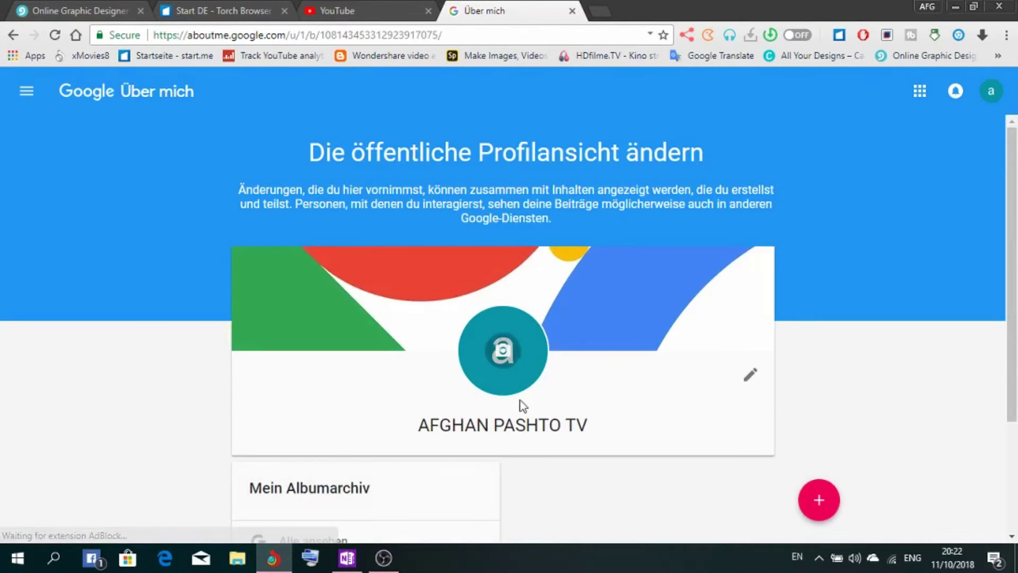
{"action": "right_click", "coordinate": [15, 35]}
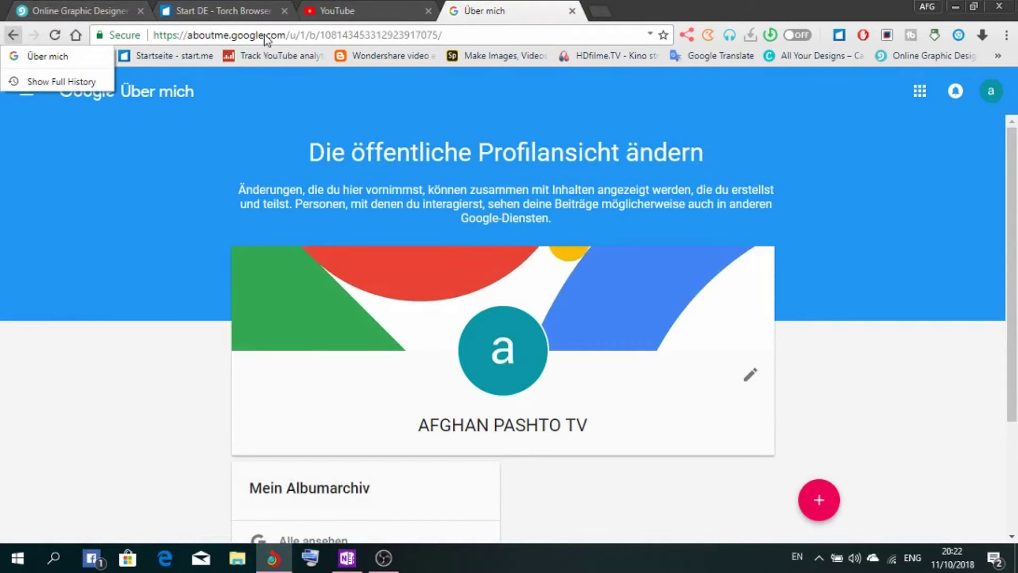
Return to YouTube, go to its home page and open your own channel to check the displayed name
{"action": "left_click", "coordinate": [334, 11]}
{"action": "left_click", "coordinate": [334, 11]}
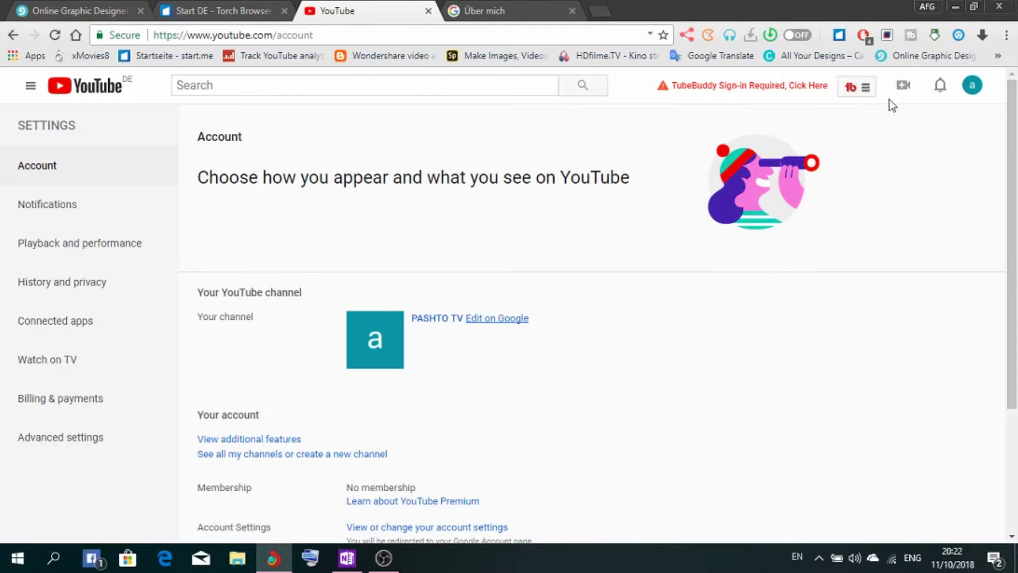
{"action": "left_click", "coordinate": [97, 88]}
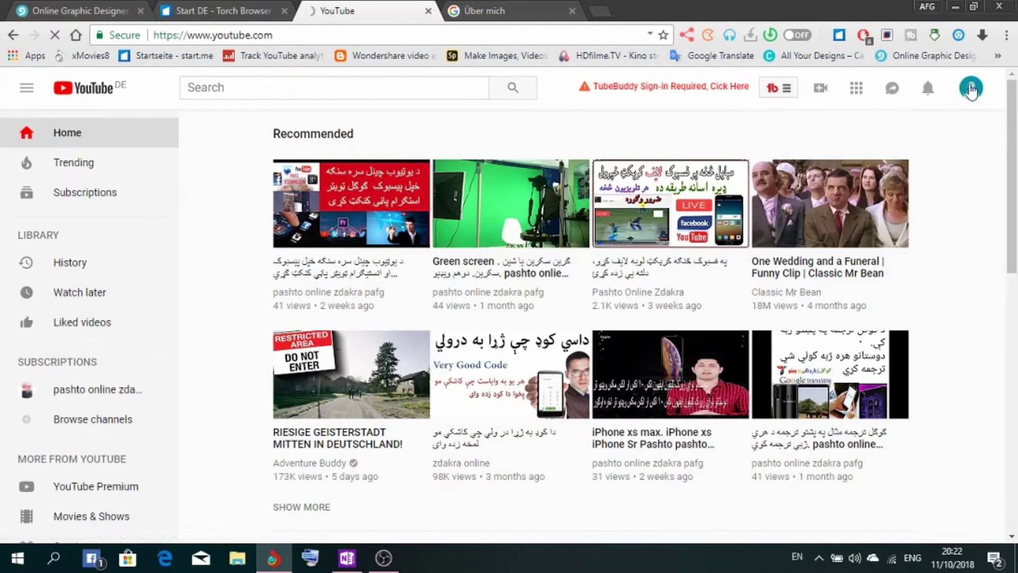
{"action": "left_click", "coordinate": [971, 90]}
{"action": "left_click", "coordinate": [769, 152]}
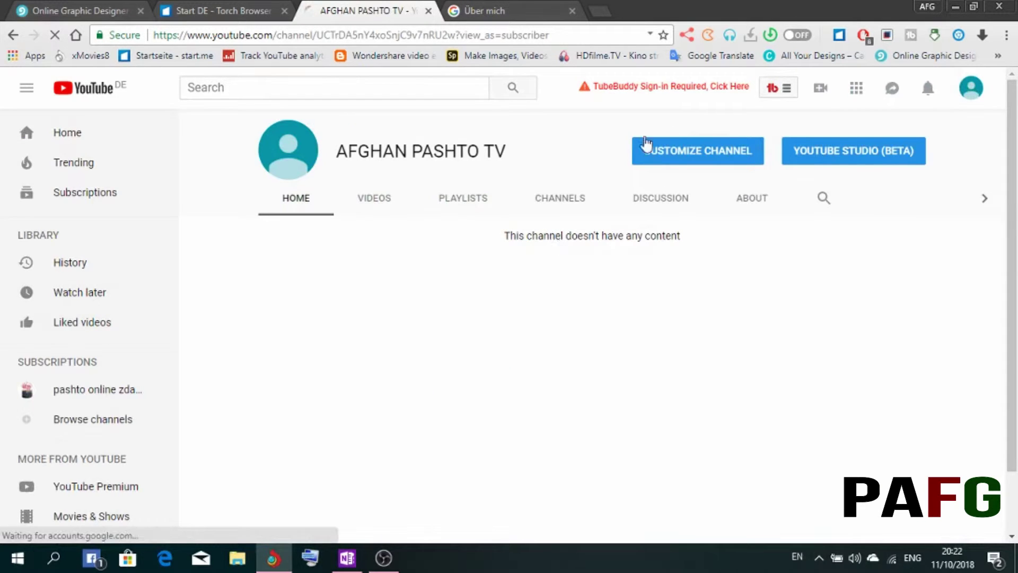
{"action": "left_click_drag", "start_coordinate": [539, 136], "coordinate": [344, 152]}
{"action": "left_click", "coordinate": [522, 162]}
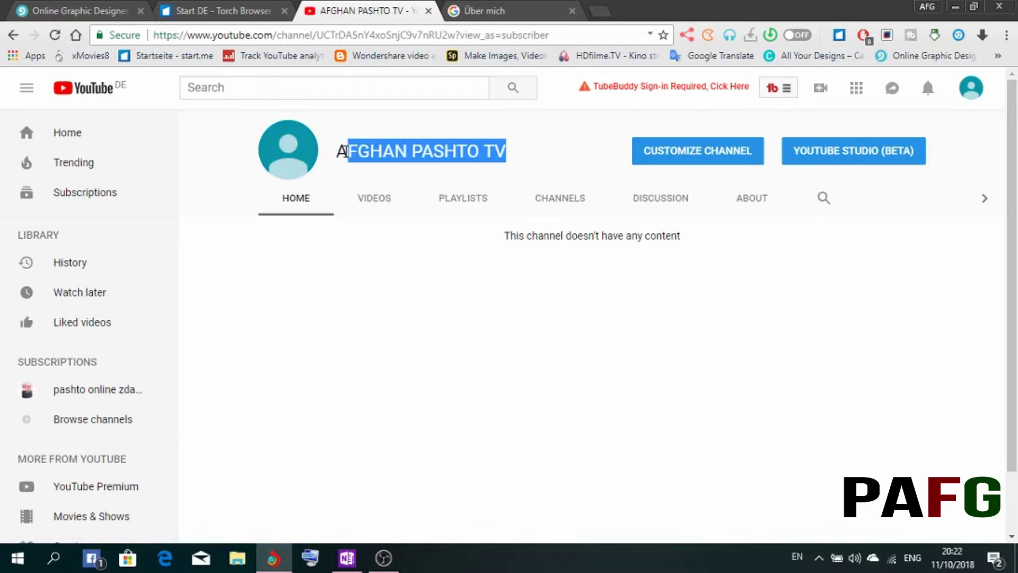
{"action": "left_click", "coordinate": [330, 154]}
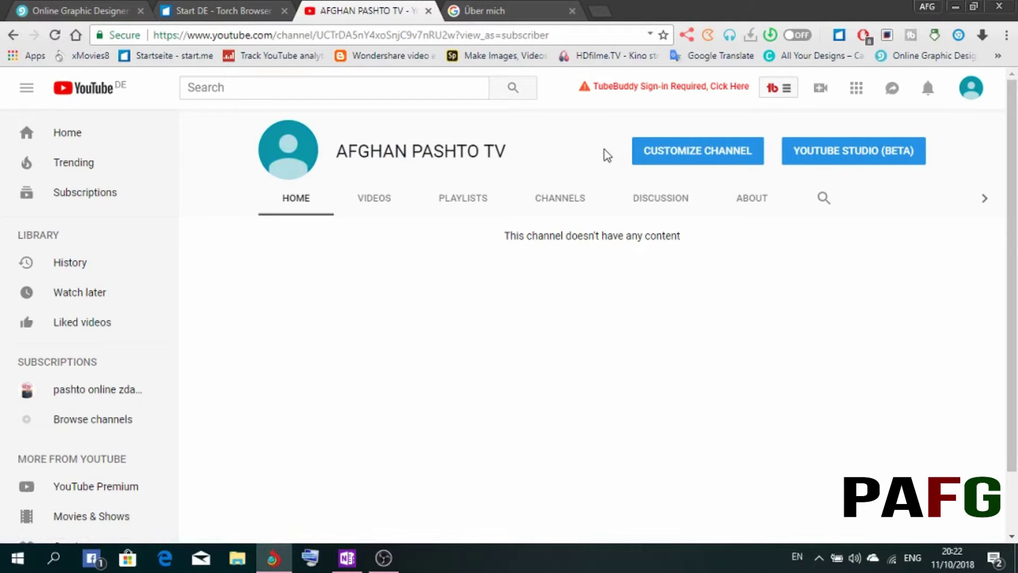